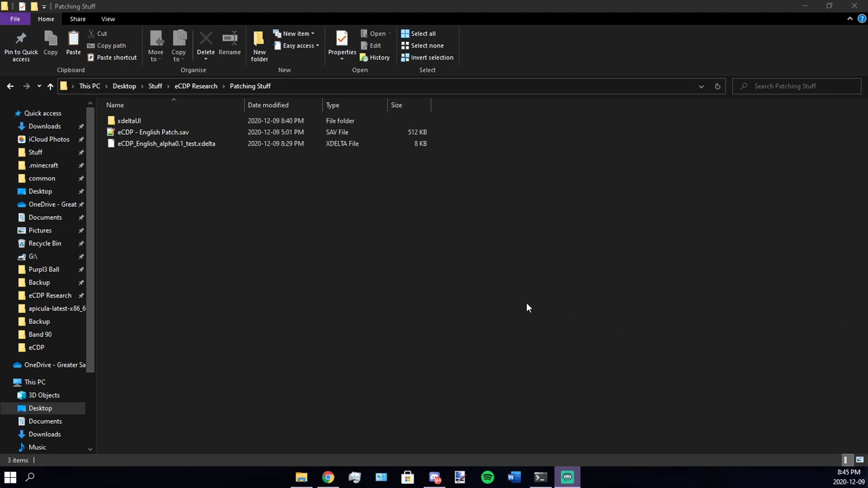
# Check the xdelta patch file in Patching Stuff and glance at the Rom Patcher JS page.
pyautogui.click(173, 144)
pyautogui.click(155, 159)
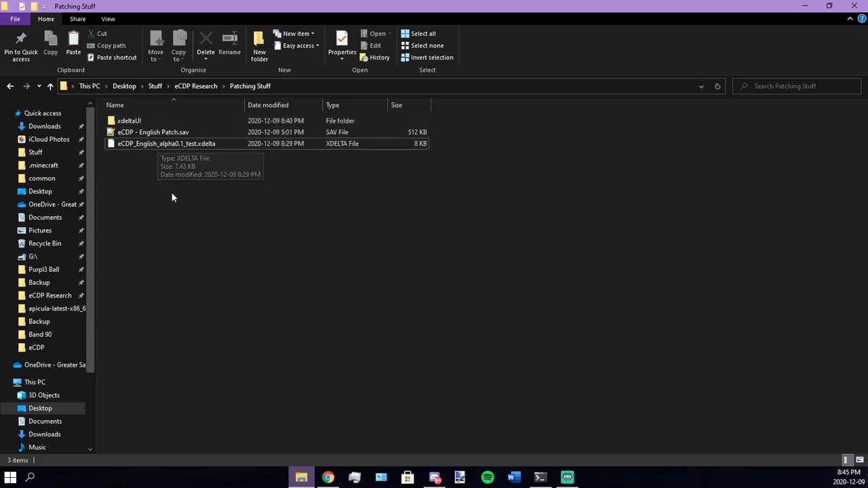
pyautogui.moveTo(327, 477)
pyautogui.click(309, 444)
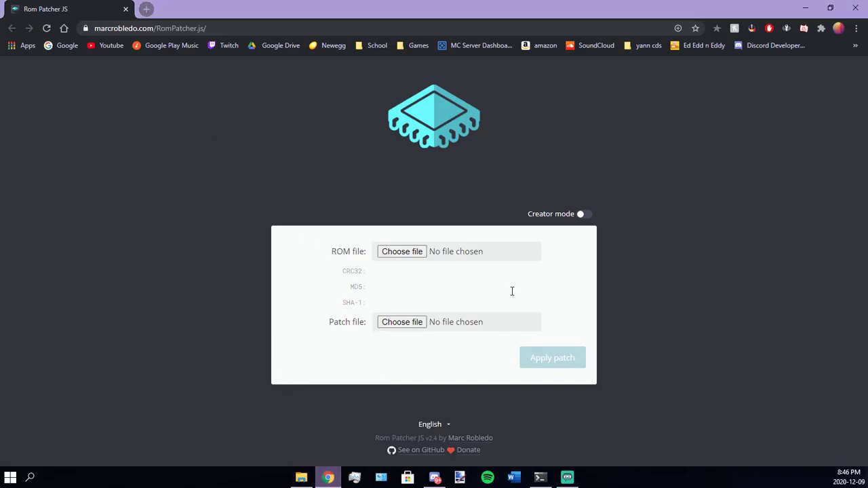
pyautogui.click(302, 478)
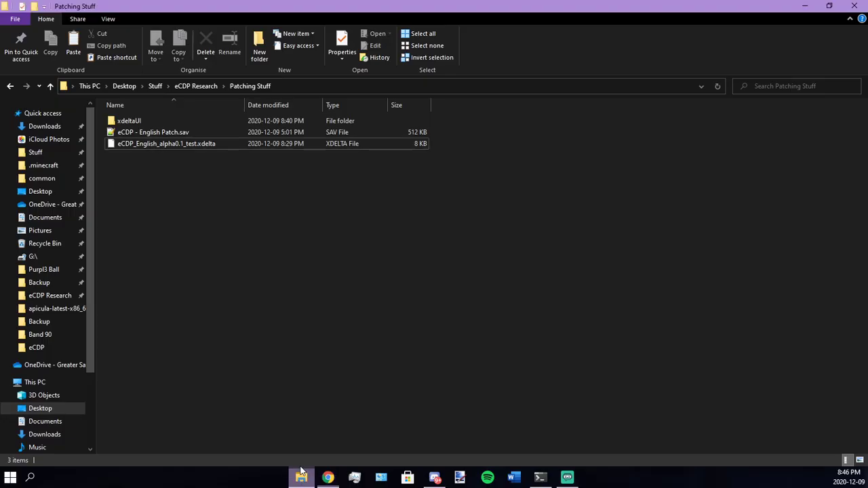
# Launch xdeltaUI.exe beside the Patching Stuff folder and pick eCDP_English_alpha0.1_test.xdelta as the patch.
pyautogui.doubleClick(167, 121)
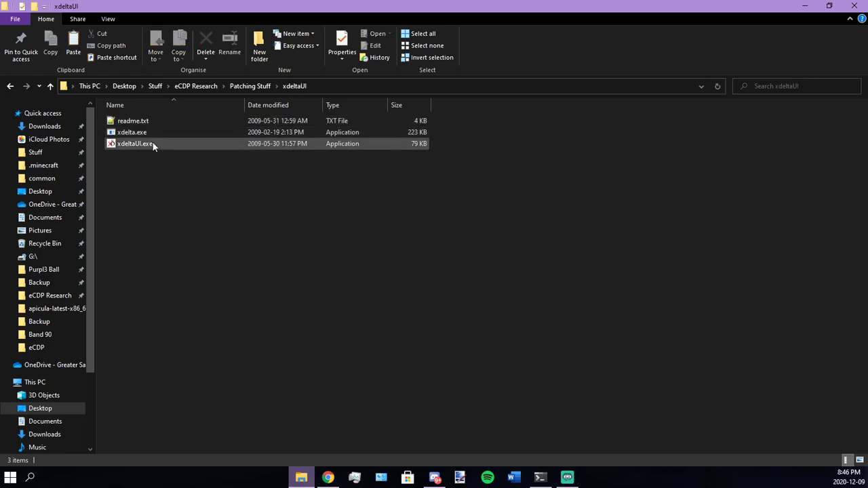
pyautogui.doubleClick(152, 143)
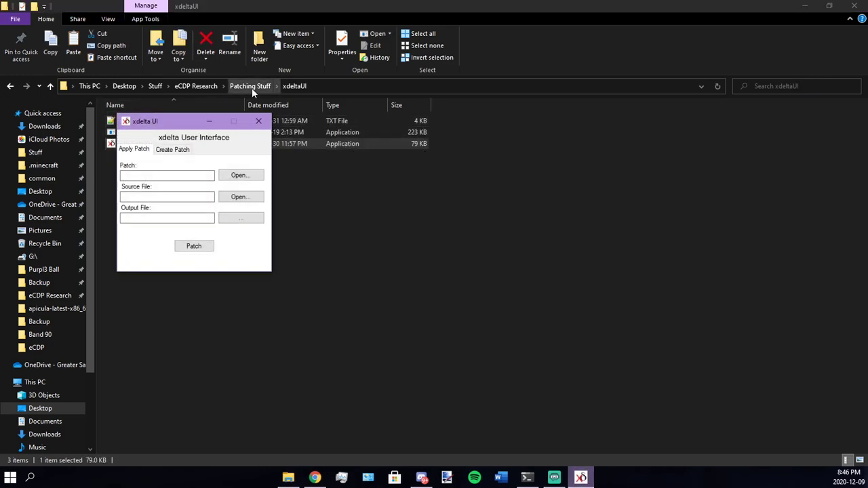
pyautogui.click(250, 87)
pyautogui.click(581, 479)
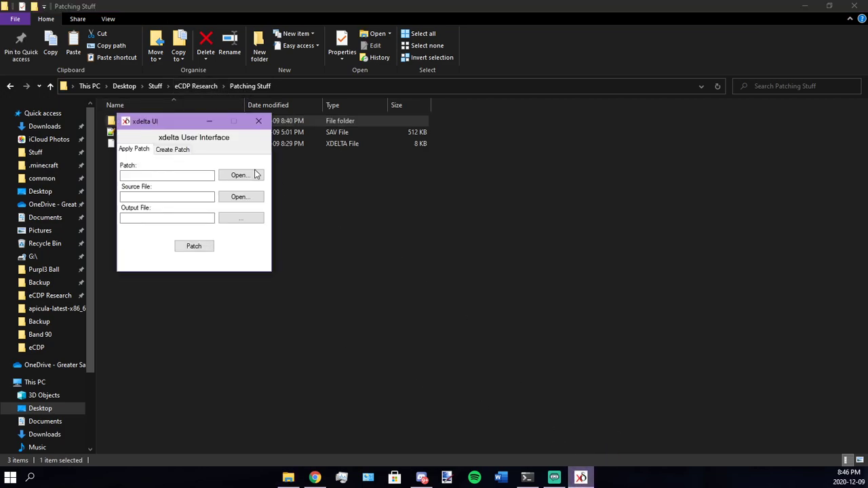
pyautogui.moveTo(165, 126); pyautogui.dragTo(431, 106)
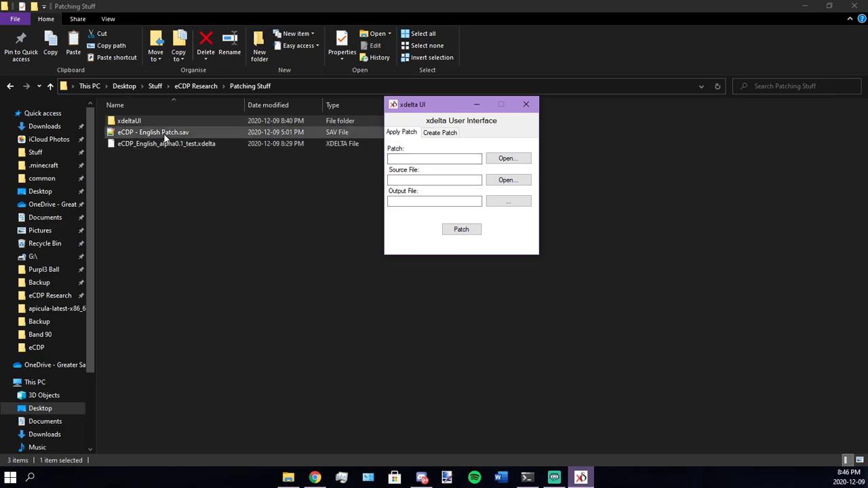
pyautogui.click(507, 161)
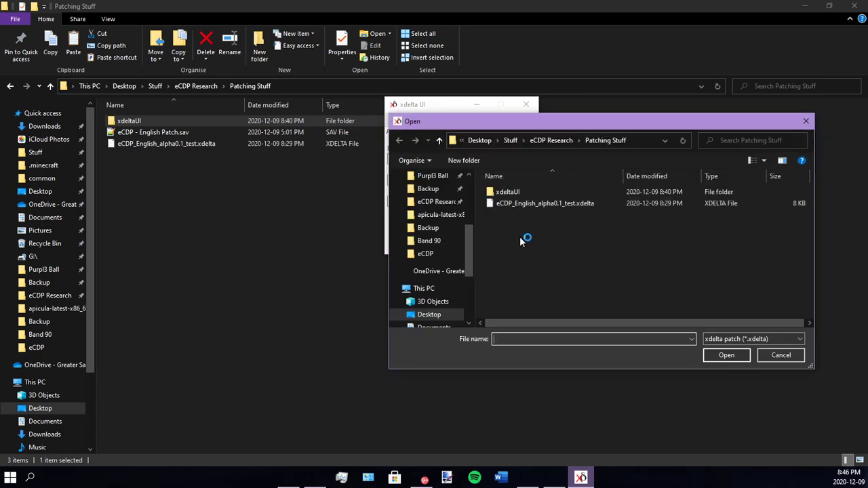
pyautogui.click(522, 203)
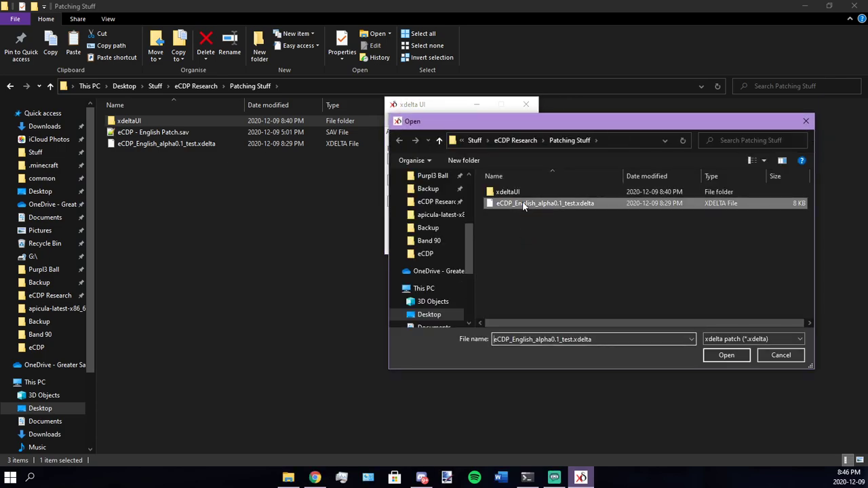
# Confirm the patch file and set eCDP Research\eCDP\eCDP.nds as the source ROM.
pyautogui.click(721, 356)
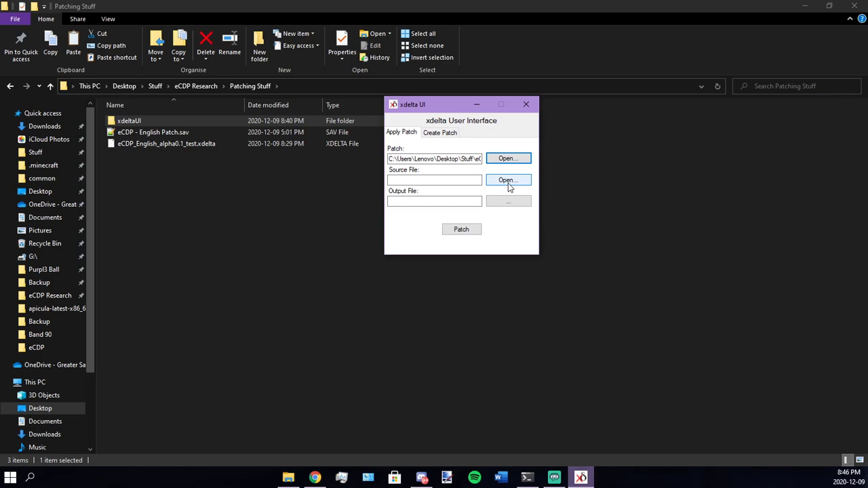
pyautogui.click(508, 184)
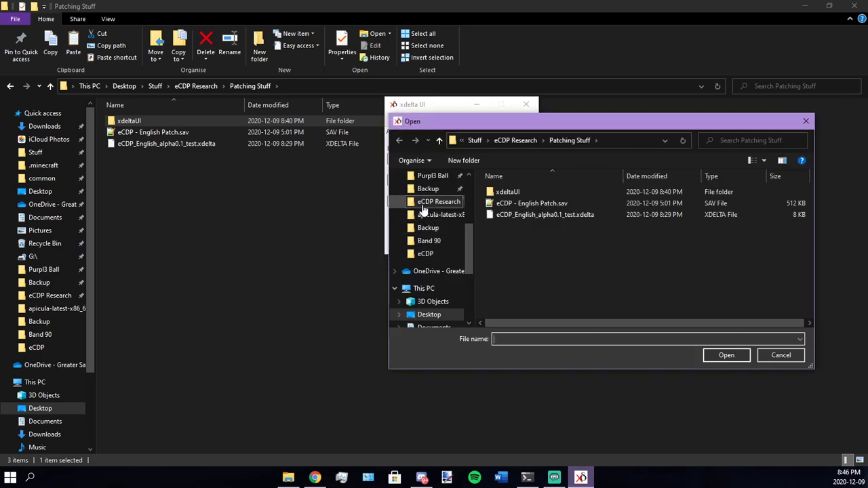
pyautogui.click(423, 204)
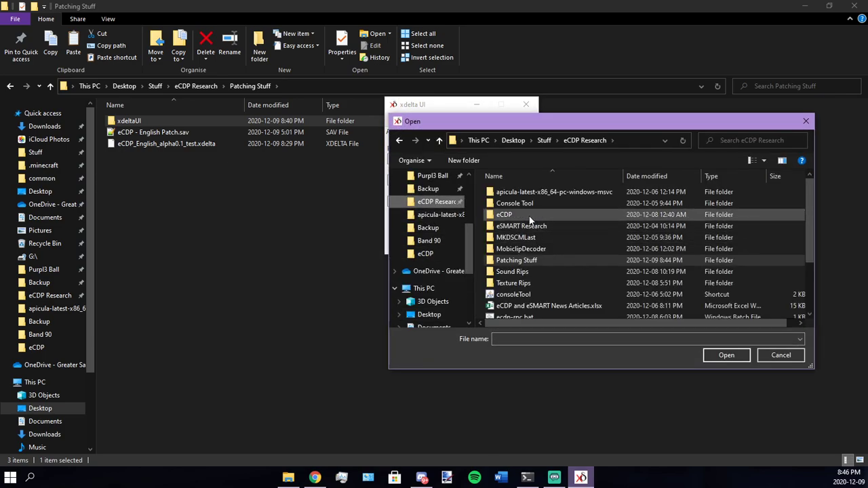
pyautogui.doubleClick(527, 213)
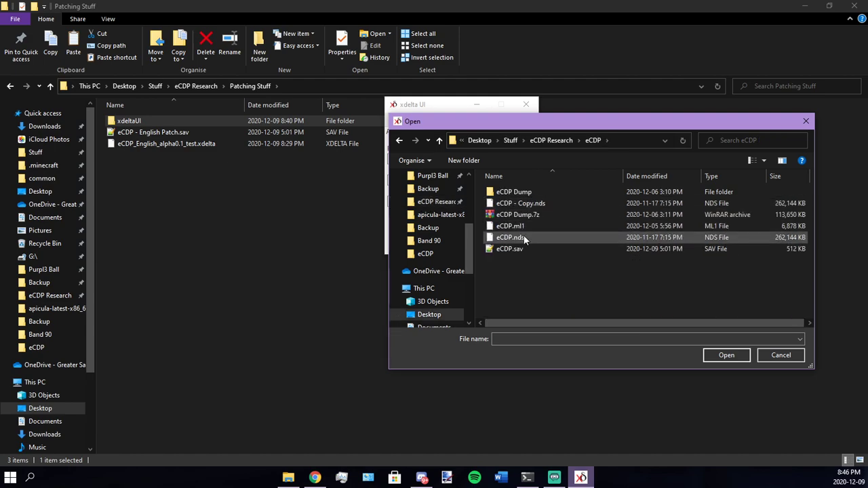
pyautogui.click(510, 238)
pyautogui.click(722, 361)
# Set the output to 'eCDP - English Patch.nds' in the Patching Stuff folder.
pyautogui.click(508, 201)
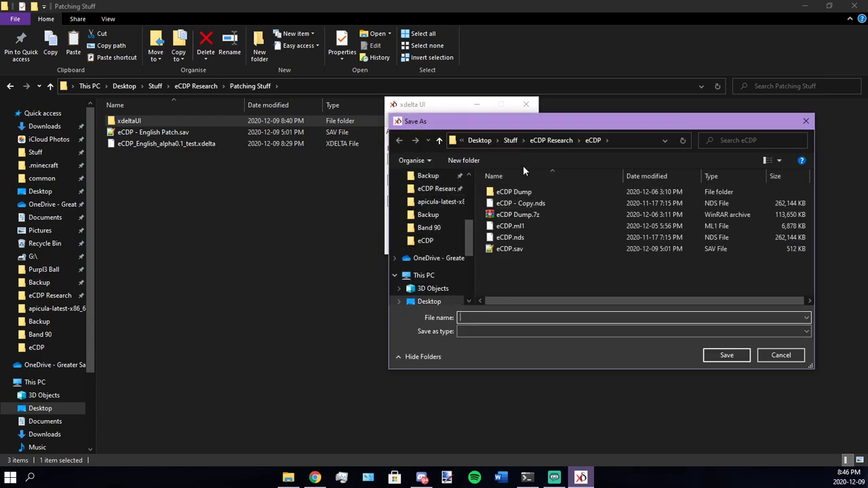
pyautogui.click(551, 141)
pyautogui.doubleClick(532, 260)
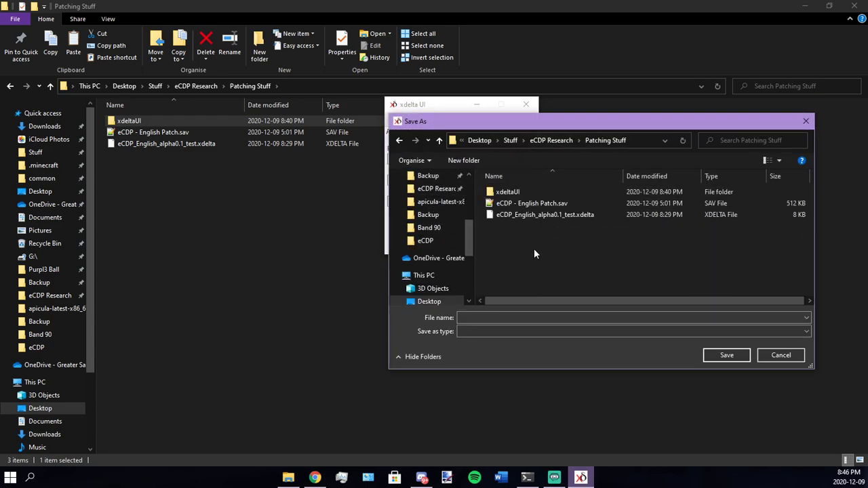
pyautogui.rightClick(534, 243)
pyautogui.click(588, 319)
pyautogui.write('eCDP ')
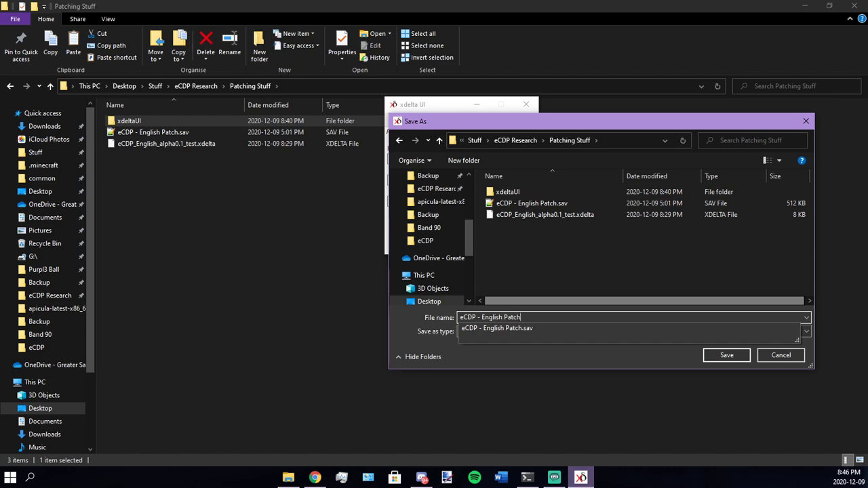
pyautogui.write('- English Patch.nds')
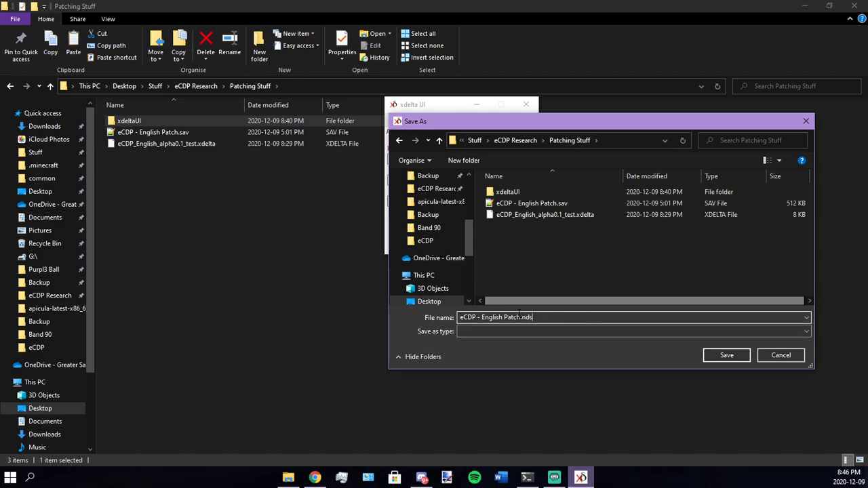
pyautogui.click(720, 359)
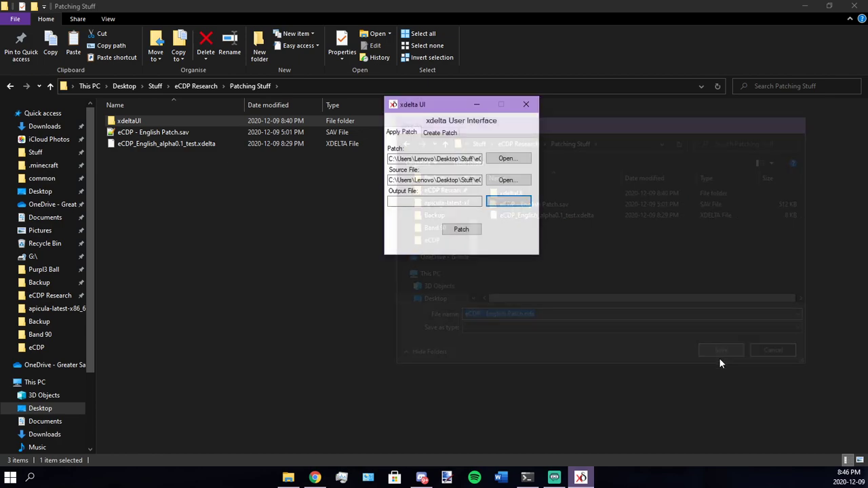
# Apply the patch and dismiss the success message.
pyautogui.click(461, 230)
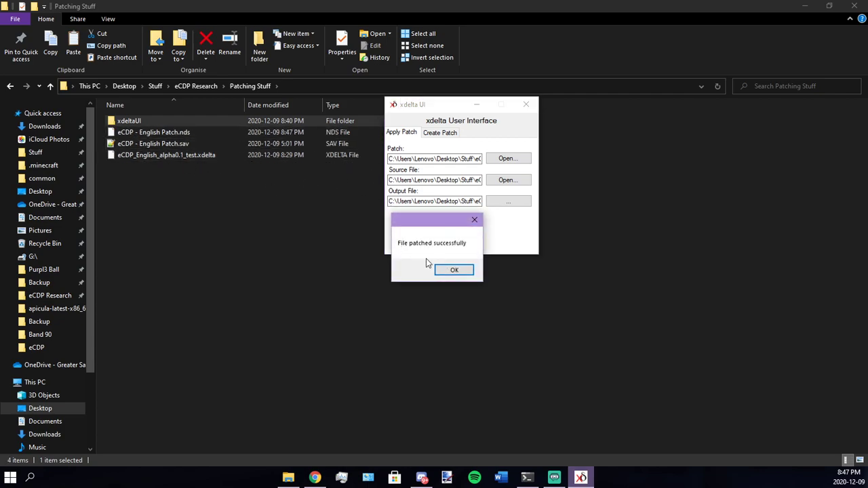
pyautogui.moveTo(418, 226); pyautogui.dragTo(379, 225)
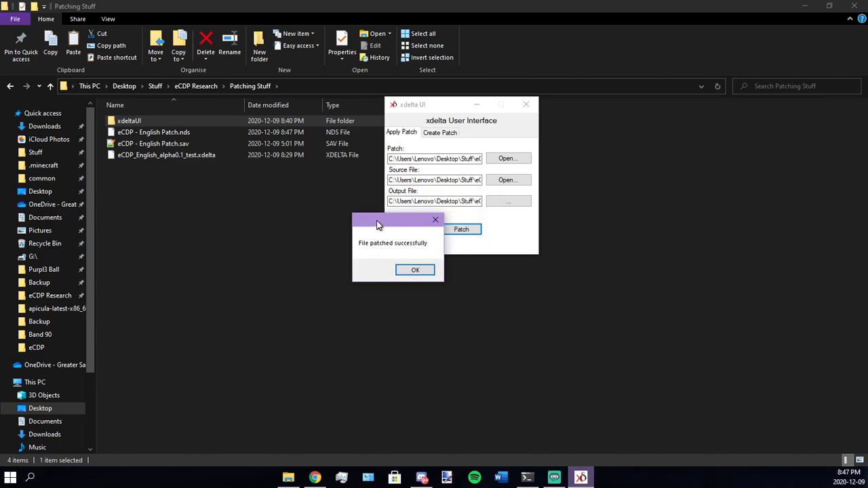
pyautogui.click(416, 270)
# Close xdelta UI and launch melonDS.exe from the melonDS_0.9_win64 folder under Stuff.
pyautogui.click(526, 104)
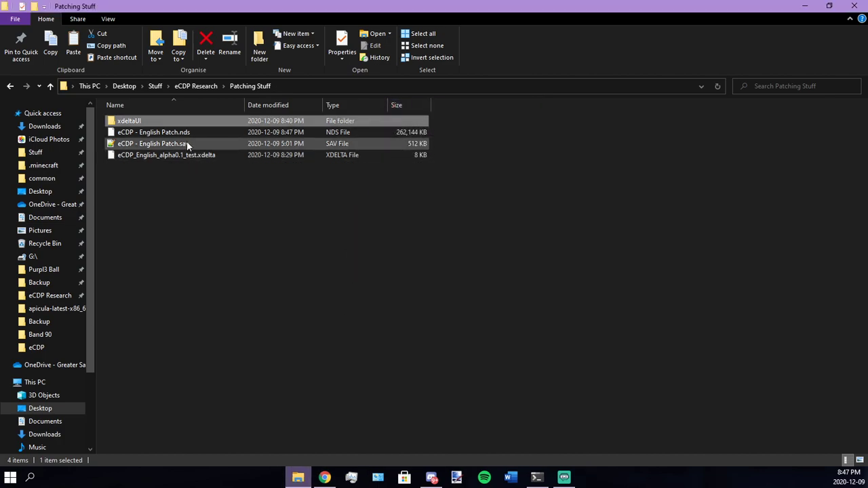
pyautogui.click(185, 136)
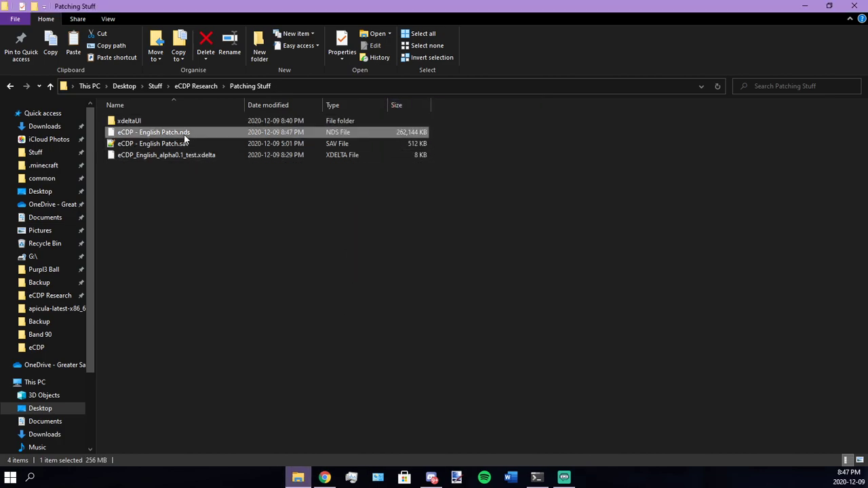
pyautogui.click(155, 86)
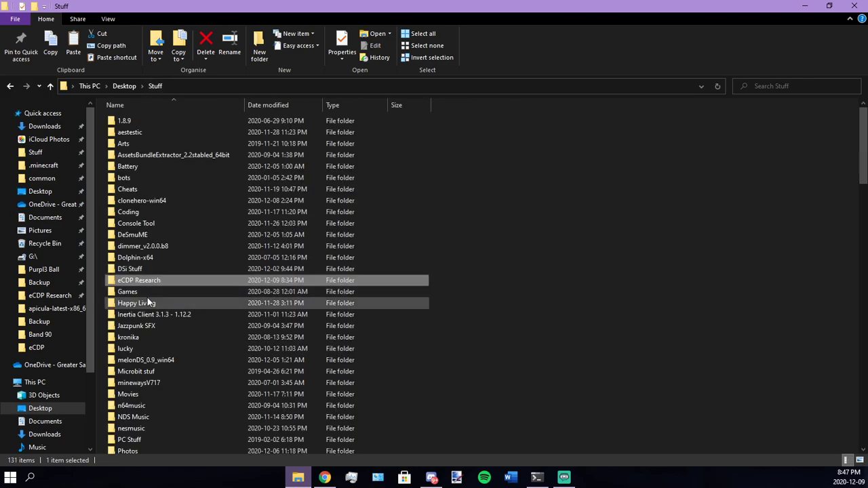
pyautogui.scroll(-2, 151, 302)
pyautogui.doubleClick(151, 300)
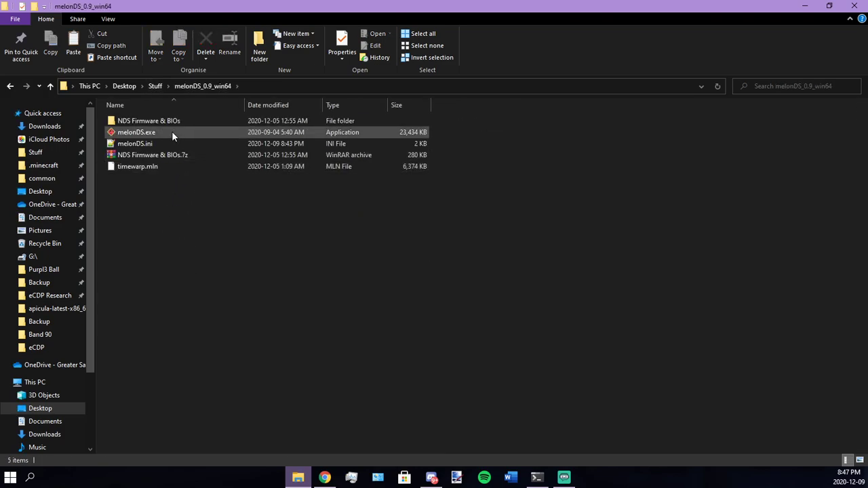
pyautogui.doubleClick(172, 133)
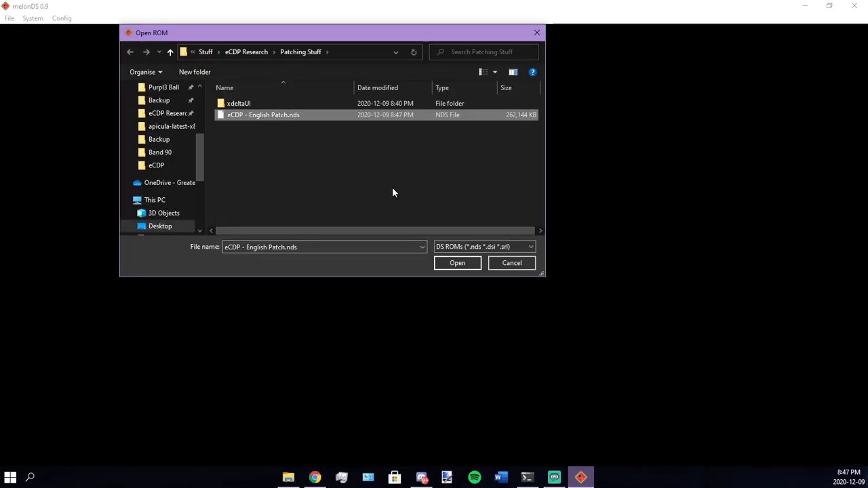
# Set the Open ROM file type to Any file so eCDP - English Patch.nds can be opened.
pyautogui.click(520, 247)
pyautogui.click(458, 273)
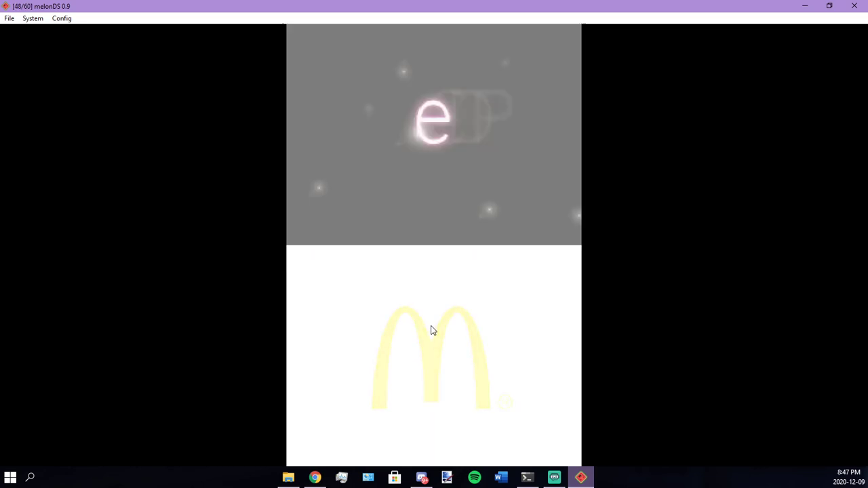
# Advance past the save slot screen and enter the crew ID.
pyautogui.click(436, 315)
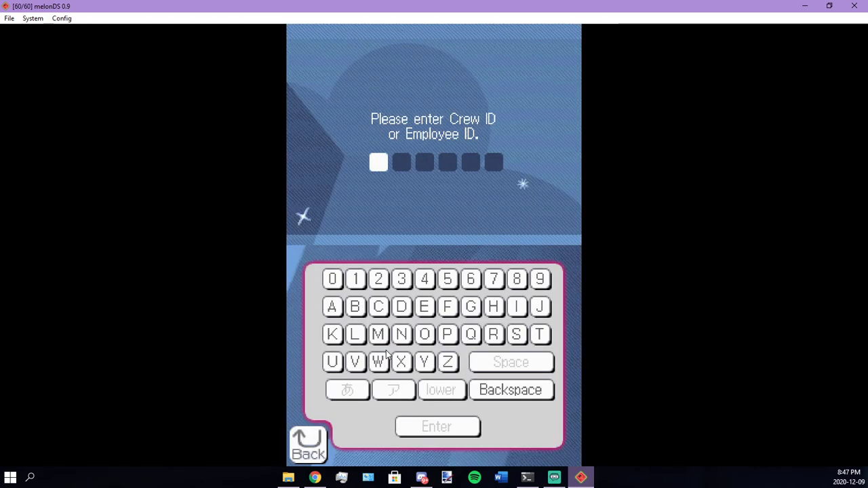
pyautogui.click(447, 334)
pyautogui.click(333, 362)
pyautogui.click(493, 335)
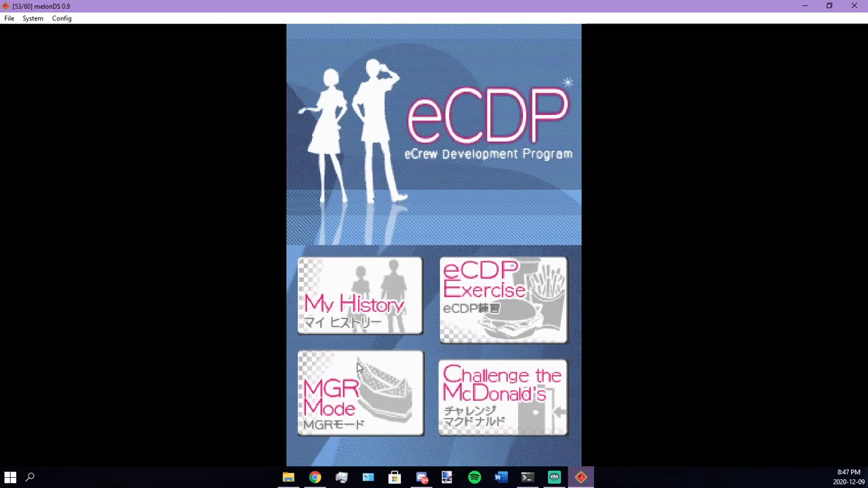
# Navigate the main menu and open the French Fries SOC Guide in crew No. 01's Recognition Chart.
pyautogui.press('Down')
pyautogui.press('Down')
pyautogui.press('Right')
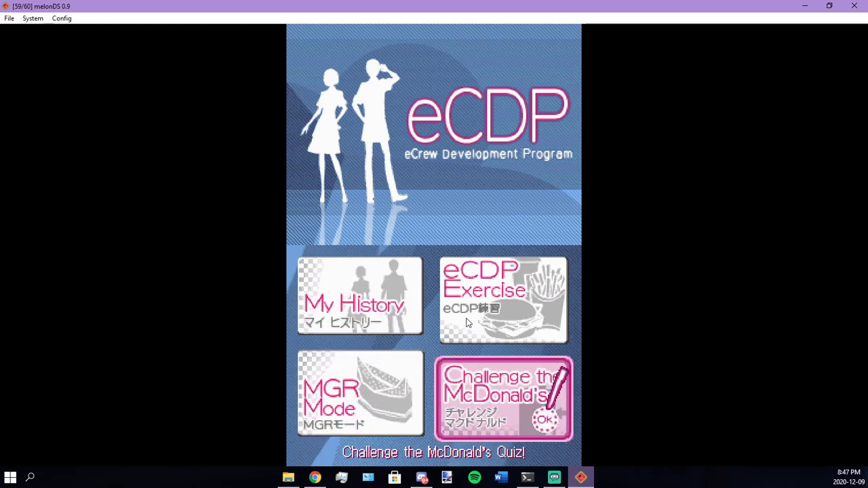
pyautogui.press('Up')
pyautogui.press('Down')
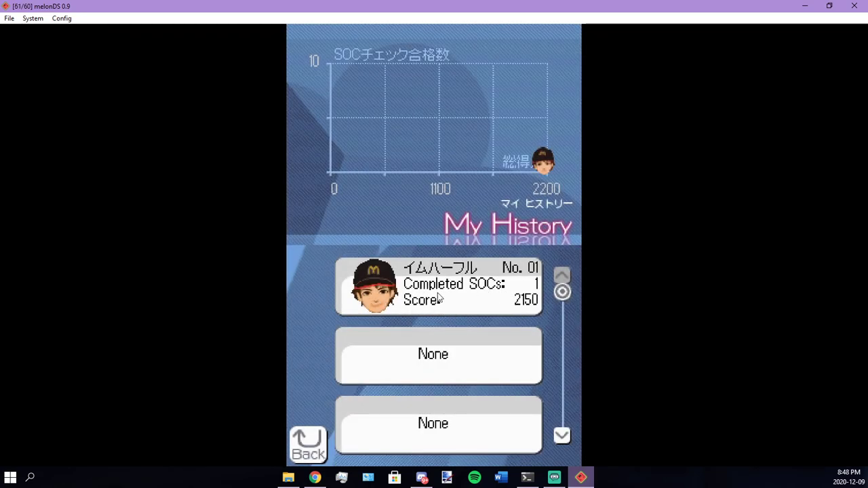
pyautogui.click(451, 301)
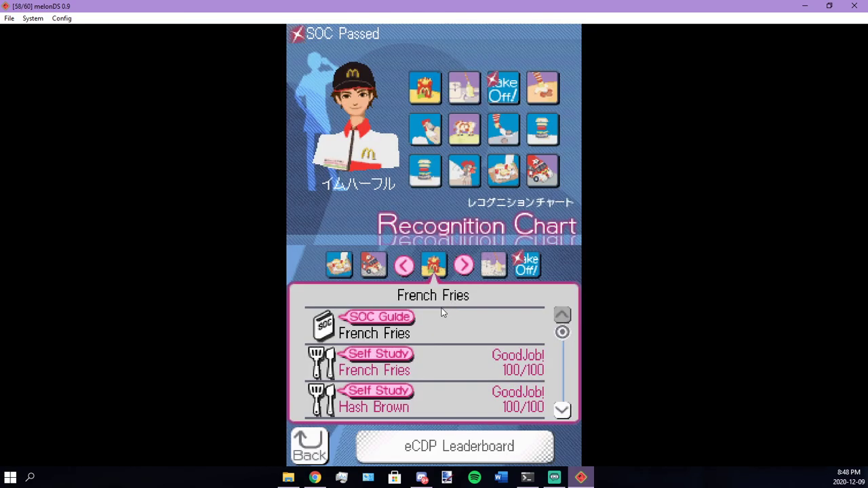
pyautogui.click(383, 317)
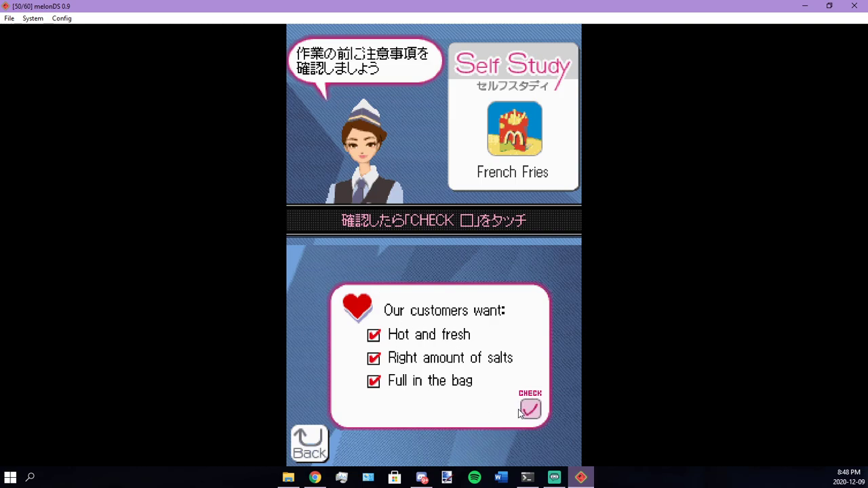
# Tick the checklists, dispense fries, slide the basket into Fryer 1 and fast-forward the timer.
pyautogui.click(528, 411)
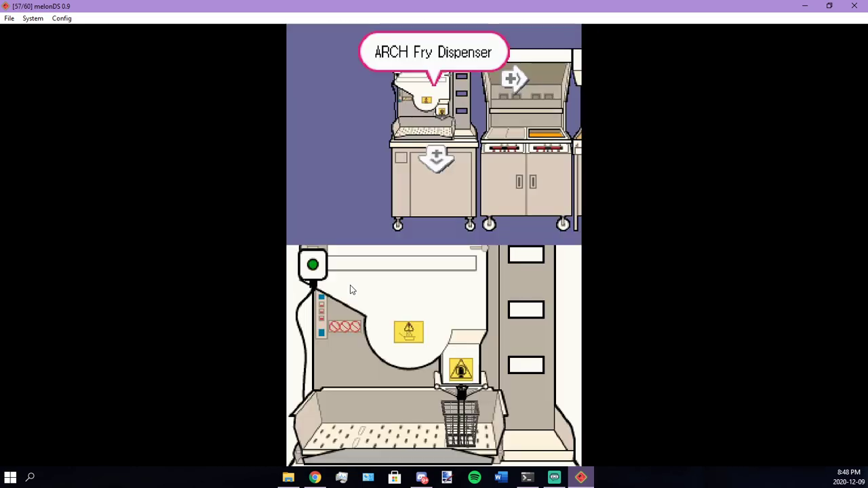
pyautogui.click(314, 265)
pyautogui.moveTo(462, 416); pyautogui.dragTo(640, 389)
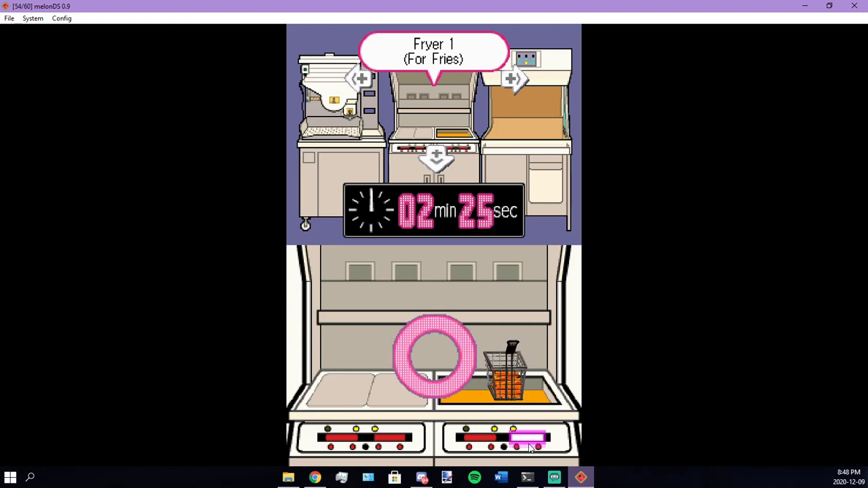
pyautogui.click(567, 271)
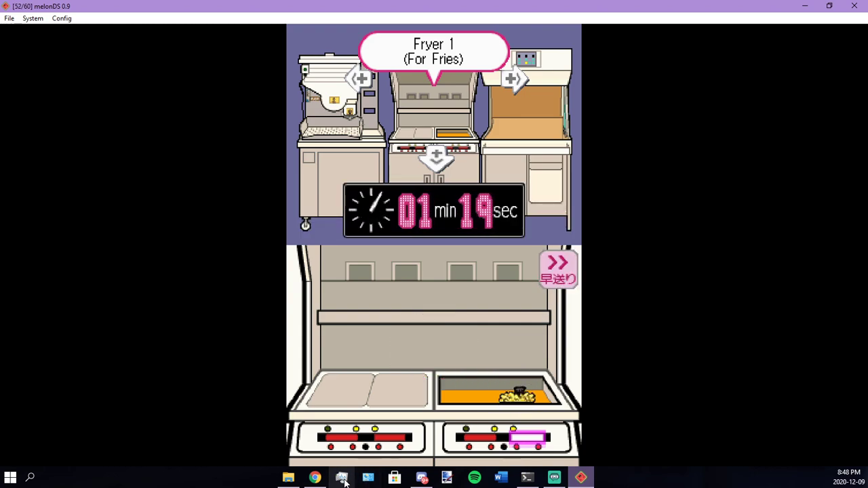
pyautogui.click(344, 481)
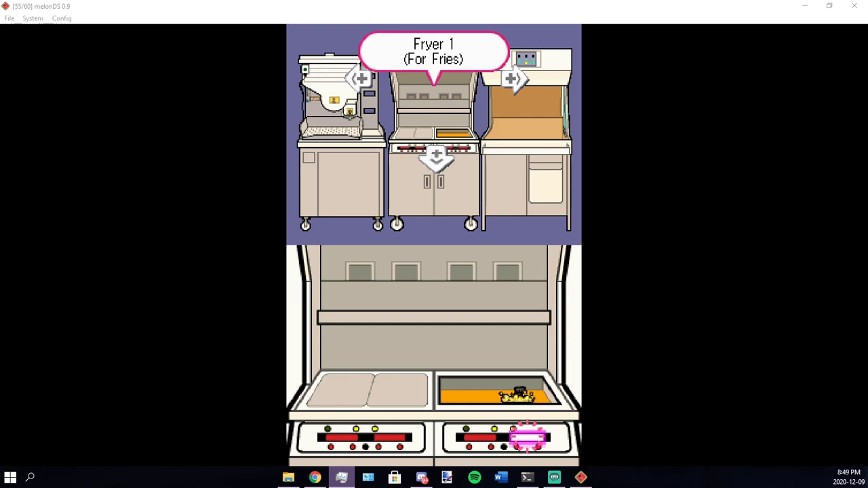
# Lift the fry basket from Fryer 1 and dump the fries onto the bagging tray.
pyautogui.click(570, 285)
pyautogui.press('Right')
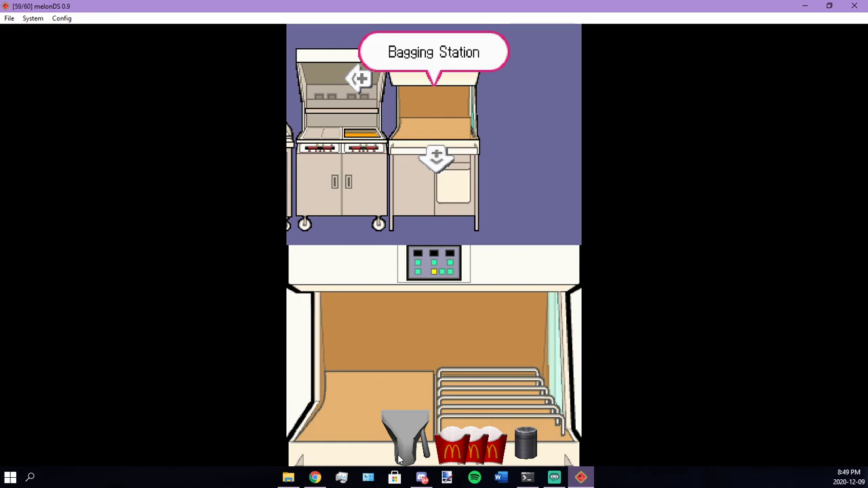
pyautogui.press('Left')
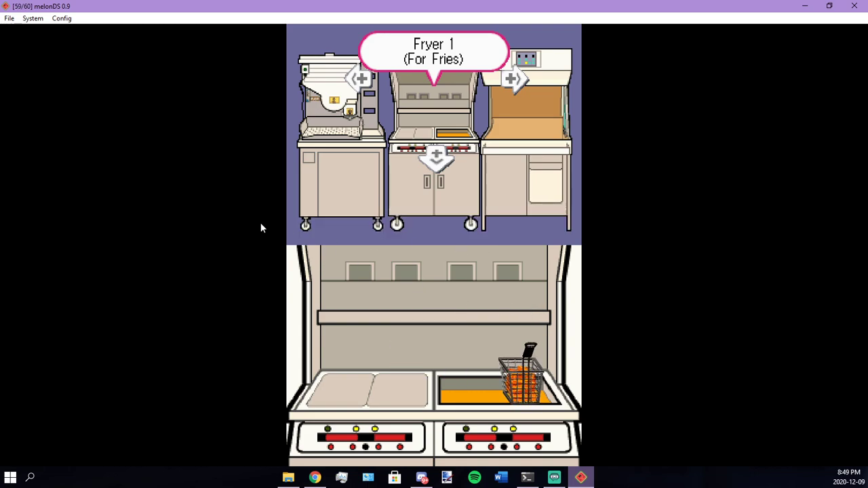
pyautogui.moveTo(502, 373); pyautogui.dragTo(589, 332)
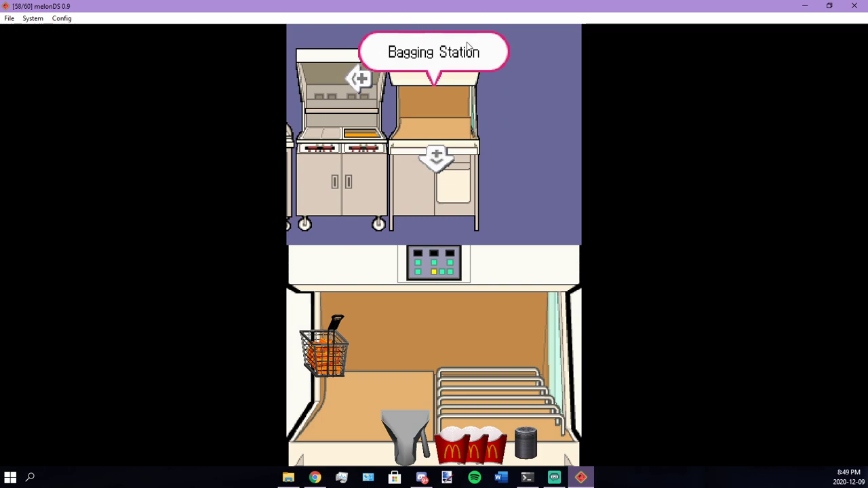
pyautogui.moveTo(325, 349); pyautogui.dragTo(229, 387)
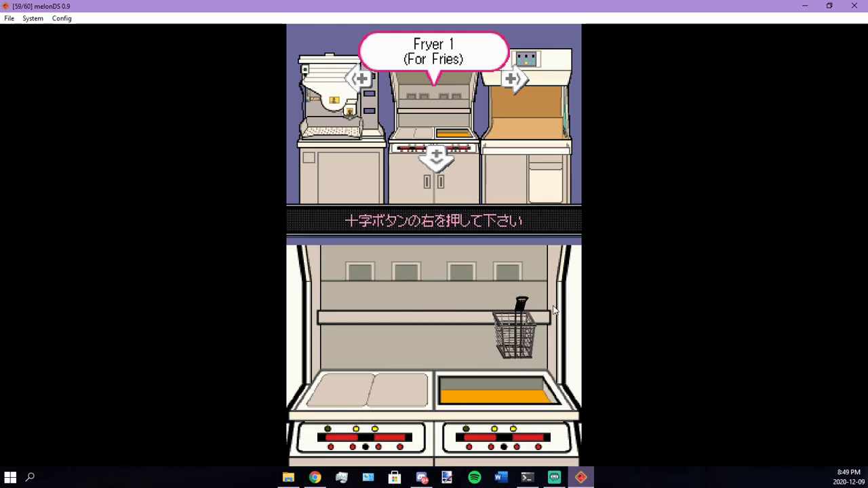
# Salt the fries at the Bagging Station and scoop them into three fry boxes on the rack.
pyautogui.press('Right')
pyautogui.moveTo(528, 441)
pyautogui.mouseDown()
pyautogui.moveTo(347, 346)
pyautogui.moveTo(349, 357)
pyautogui.moveTo(436, 378)
pyautogui.mouseUp()
pyautogui.moveTo(407, 434); pyautogui.dragTo(390, 393)
pyautogui.moveTo(411, 365)
pyautogui.mouseDown()
pyautogui.moveTo(390, 343)
pyautogui.moveTo(403, 354)
pyautogui.moveTo(399, 326)
pyautogui.moveTo(421, 360)
pyautogui.mouseUp()
pyautogui.moveTo(487, 388); pyautogui.dragTo(525, 384)
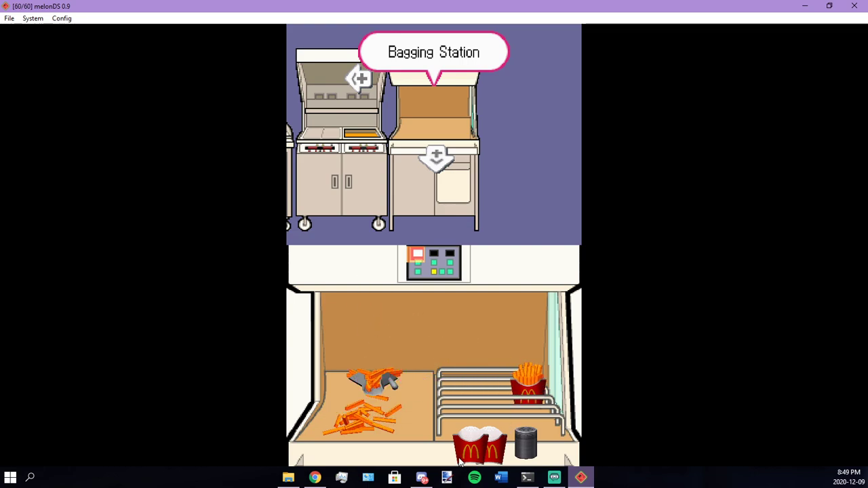
pyautogui.moveTo(480, 444); pyautogui.dragTo(434, 349)
pyautogui.moveTo(480, 444); pyautogui.dragTo(436, 348)
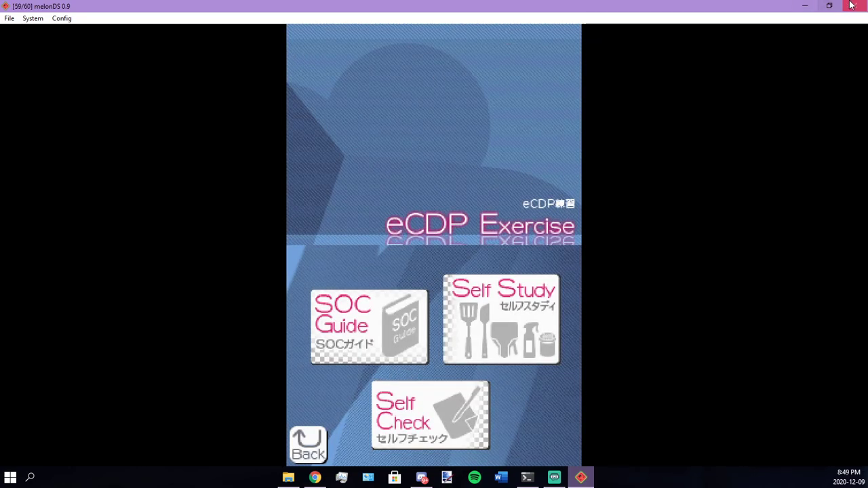
# Close melonDS and start choosing a ROM file in Rom Patcher JS from the eCDP Research folder.
pyautogui.click(855, 5)
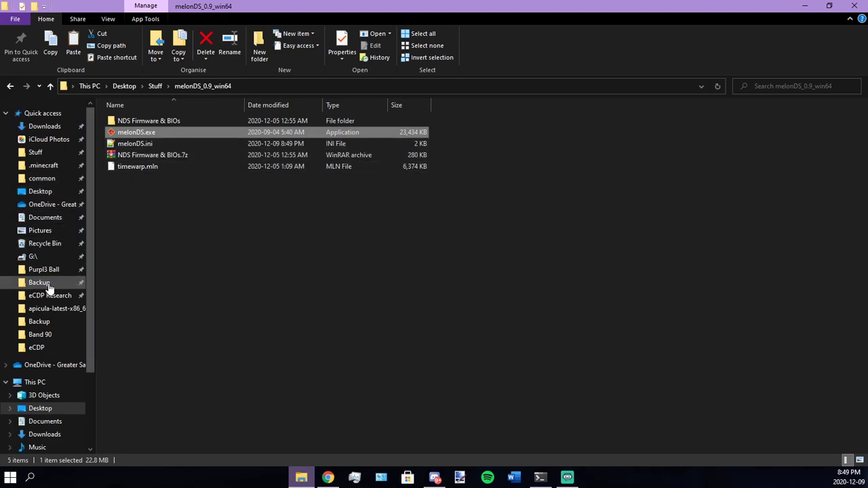
pyautogui.click(328, 477)
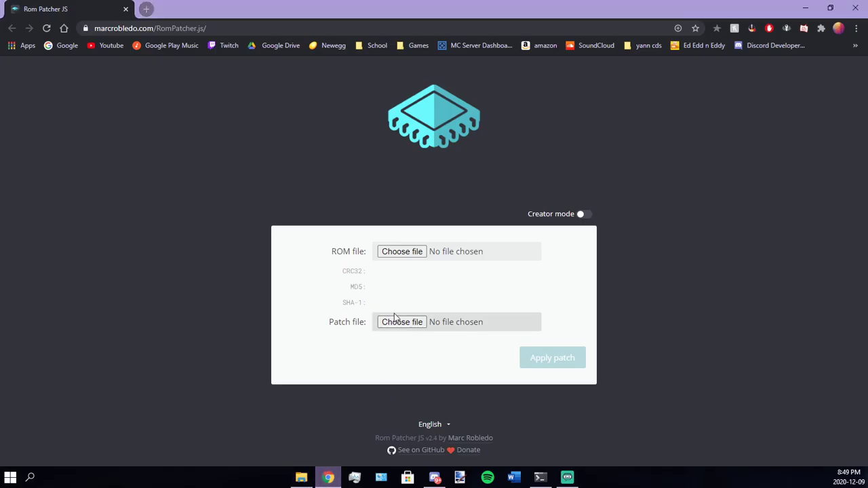
pyautogui.click(400, 252)
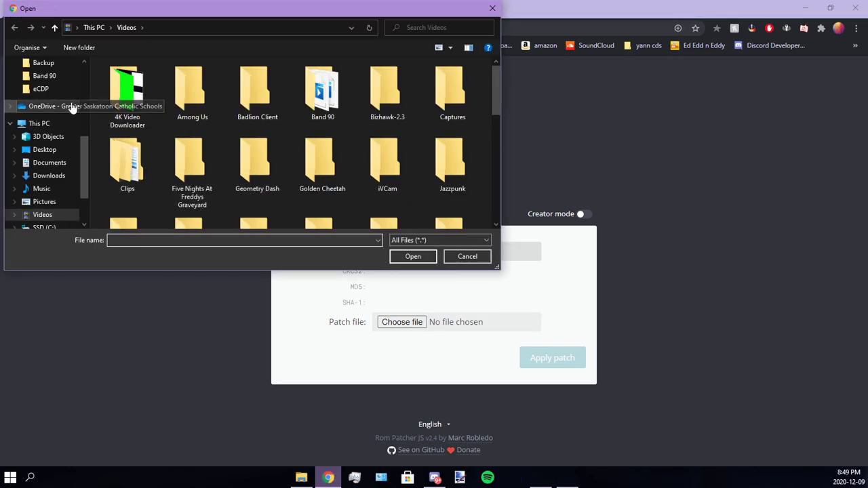
pyautogui.scroll(2, 53, 150)
pyautogui.scroll(-2, 48, 151)
pyautogui.scroll(2, 43, 118)
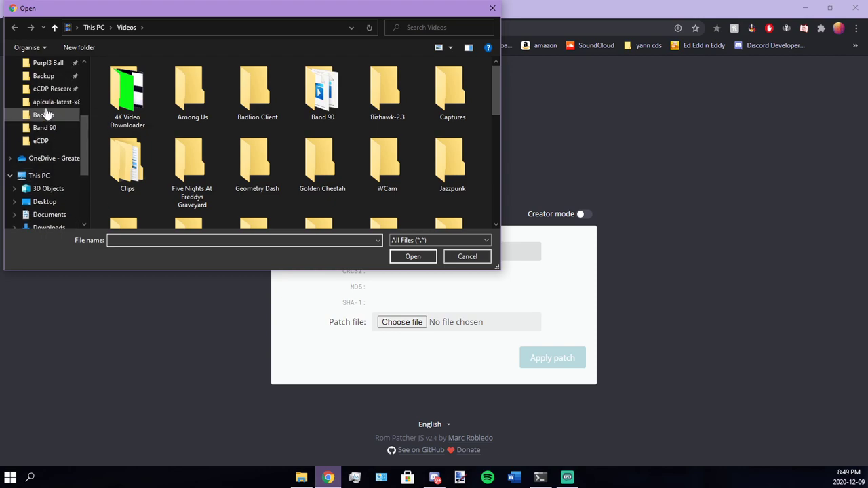
pyautogui.click(48, 89)
pyautogui.scroll(-2, 148, 162)
pyautogui.scroll(2, 149, 161)
pyautogui.doubleClick(163, 147)
# Load eCDP\eCDP.nds as the ROM and force-calculate its checksums (CRC32 99dc24f4).
pyautogui.moveTo(198, 9); pyautogui.dragTo(313, 18)
pyautogui.click(314, 34)
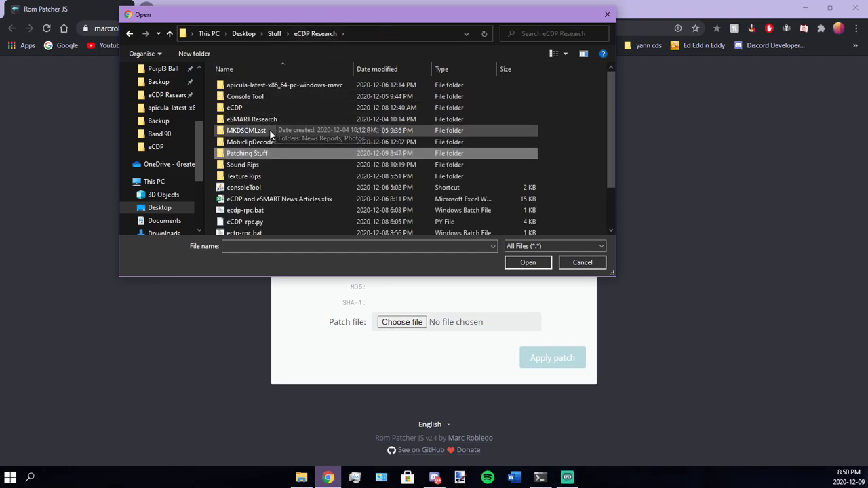
pyautogui.doubleClick(259, 107)
pyautogui.click(256, 130)
pyautogui.click(521, 263)
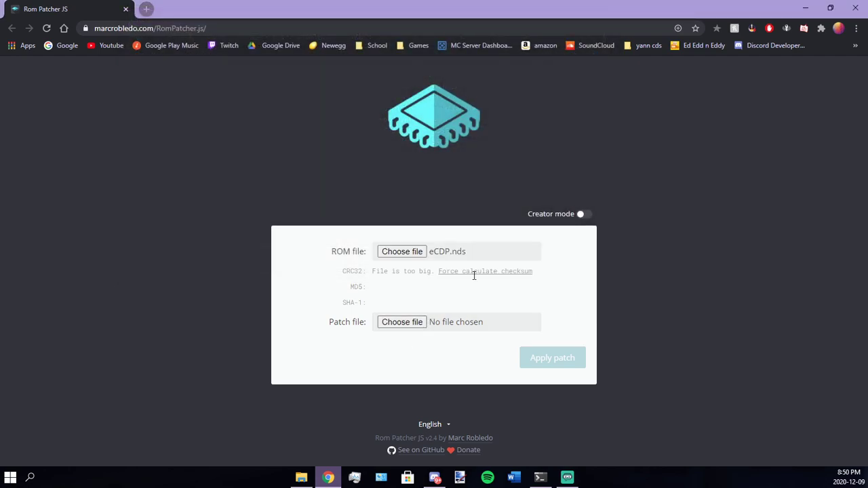
pyautogui.click(472, 272)
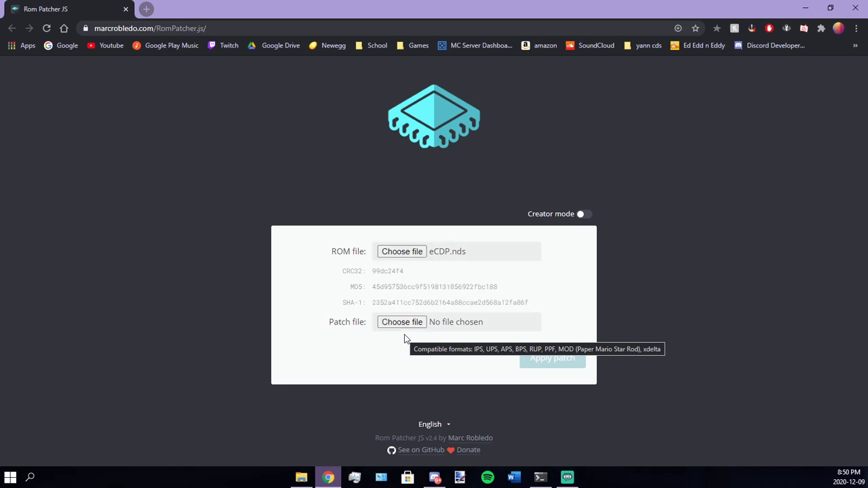
# Choose the English .xdelta file in Patching Stuff as the patch file.
pyautogui.click(409, 325)
pyautogui.click(164, 108)
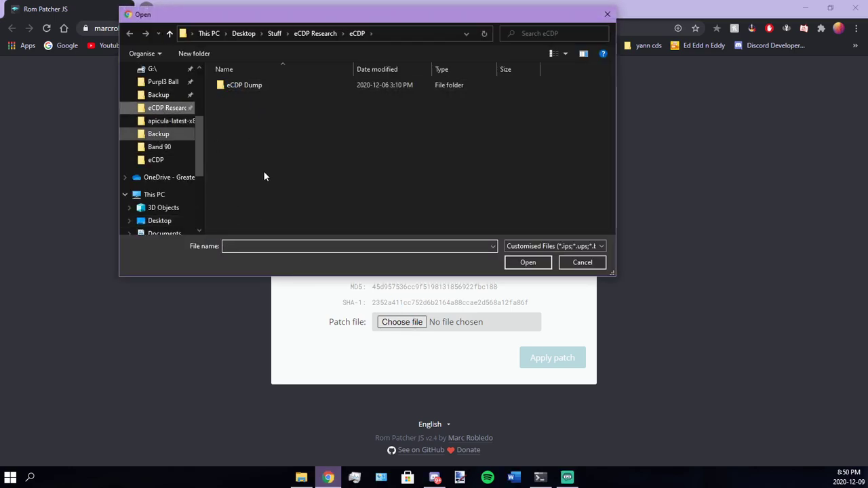
pyautogui.doubleClick(258, 157)
pyautogui.click(253, 98)
pyautogui.click(521, 262)
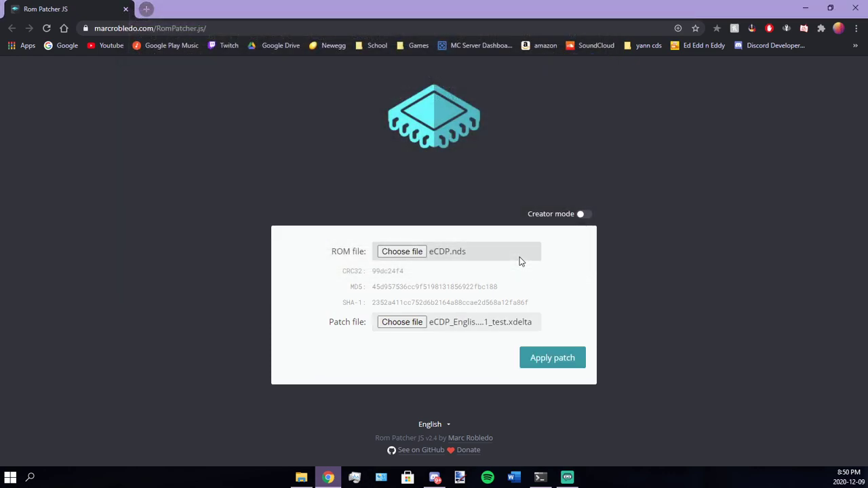
# Apply the patch, save it over 'eCDP - English Patch.nds', and return to the melonDS folder.
pyautogui.click(546, 362)
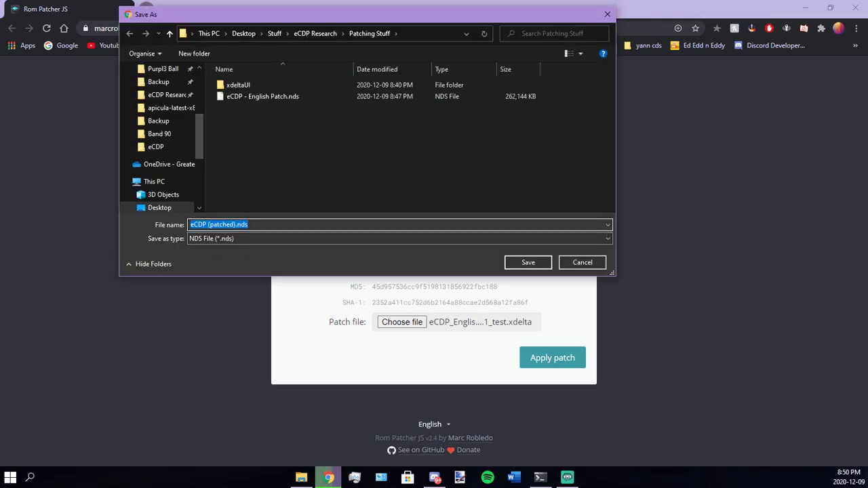
pyautogui.click(269, 98)
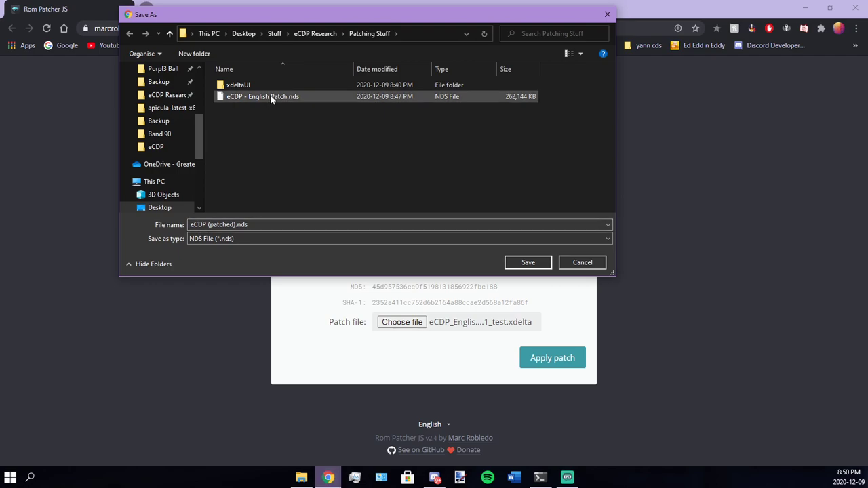
pyautogui.click(528, 264)
pyautogui.click(465, 245)
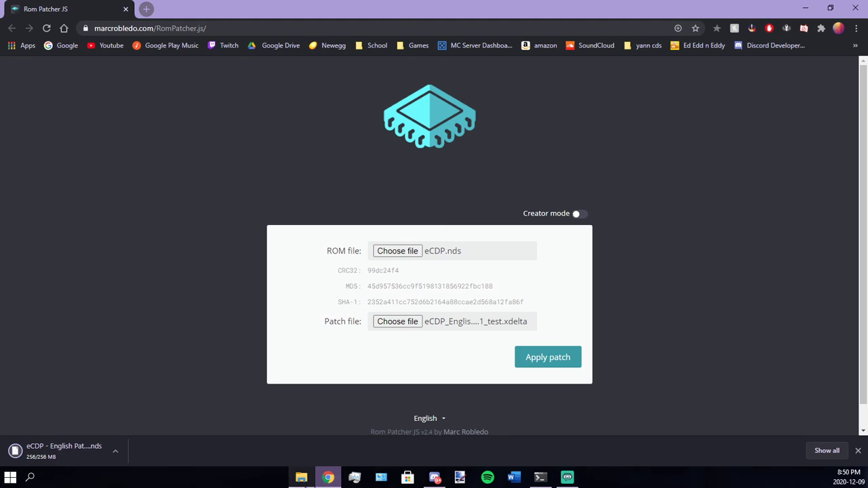
pyautogui.click(301, 478)
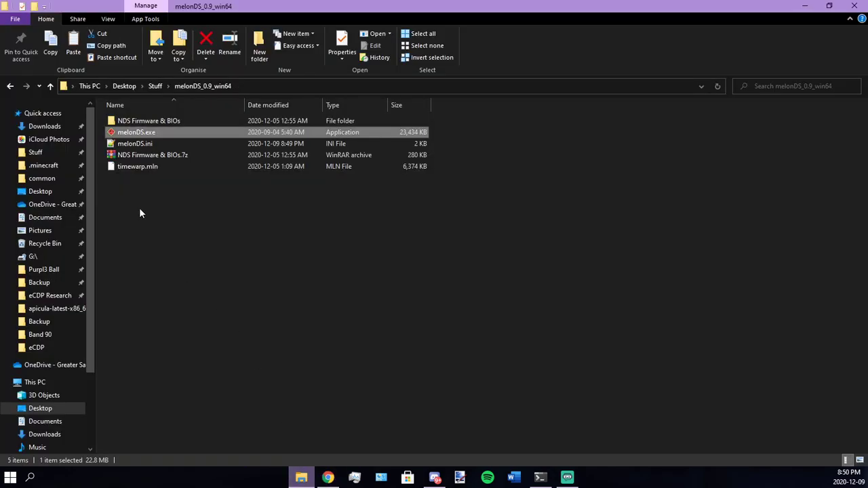
# Run the Rom Patcher-built eCDP - English Patch.nds in melonDS and step down the title menu.
pyautogui.doubleClick(161, 132)
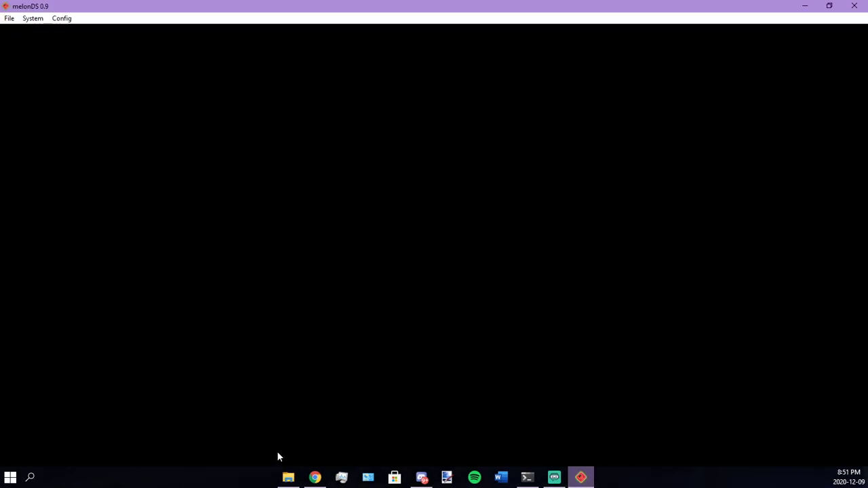
pyautogui.click(315, 477)
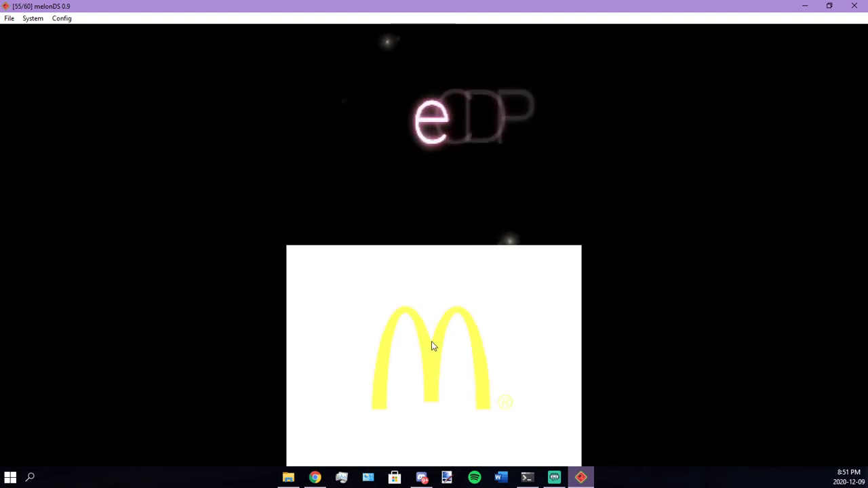
pyautogui.press('Down')
pyautogui.press('Down')
pyautogui.press('Down')
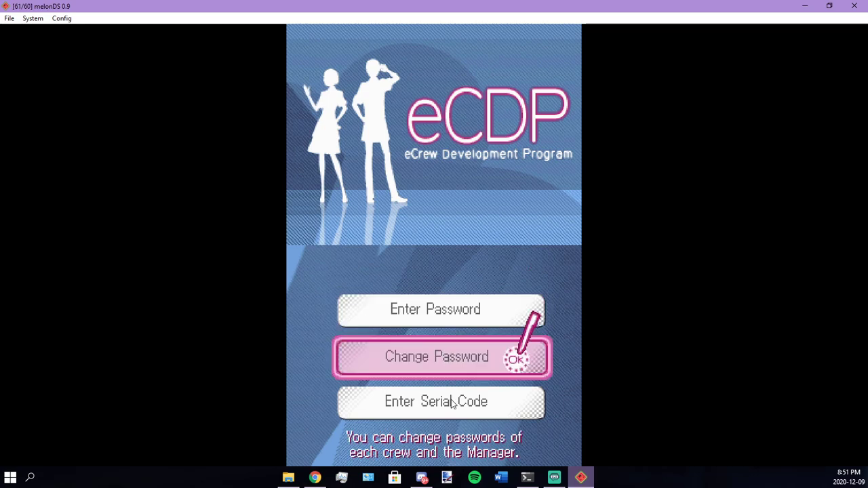